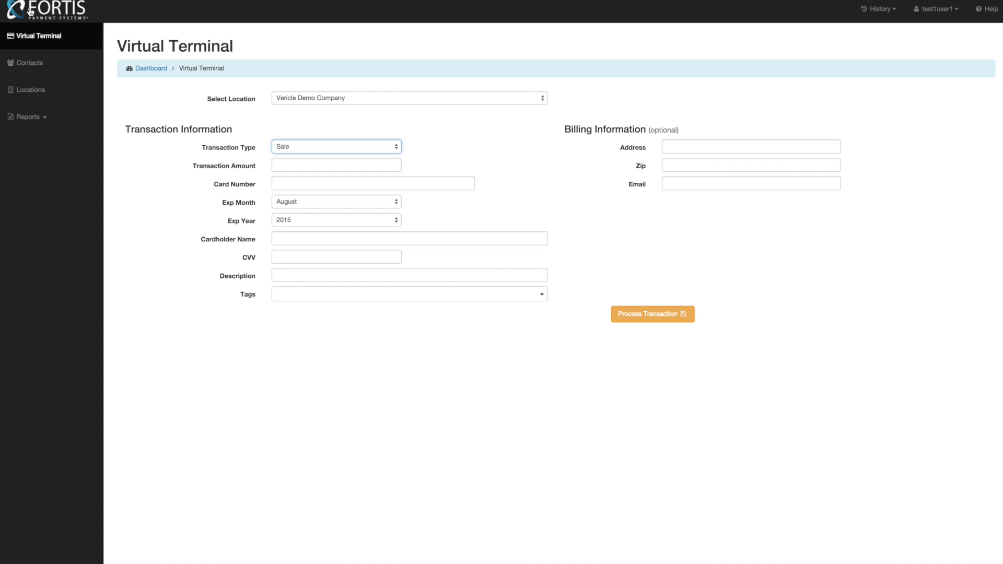
# - Leave the Virtual Terminal and go to the Contacts list
pyautogui.click(30, 65)
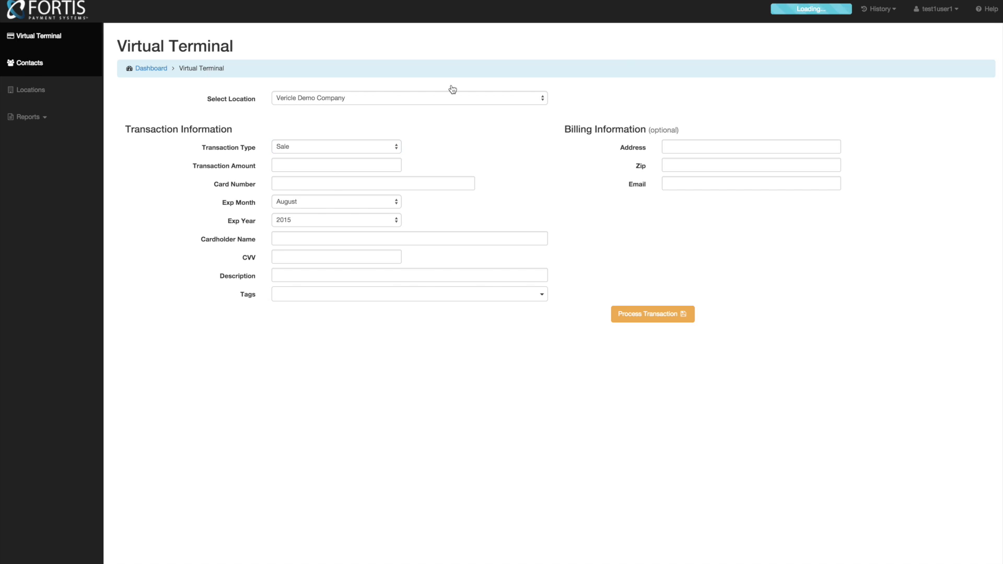
# - Start a new contact and enter the contact's first and last name
pyautogui.click(964, 47)
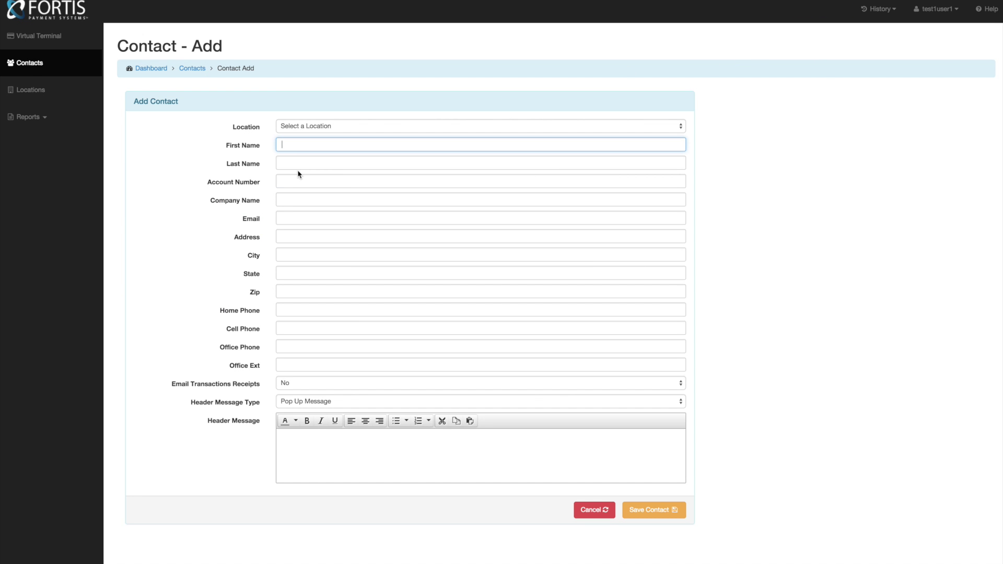
pyautogui.press('Tab')
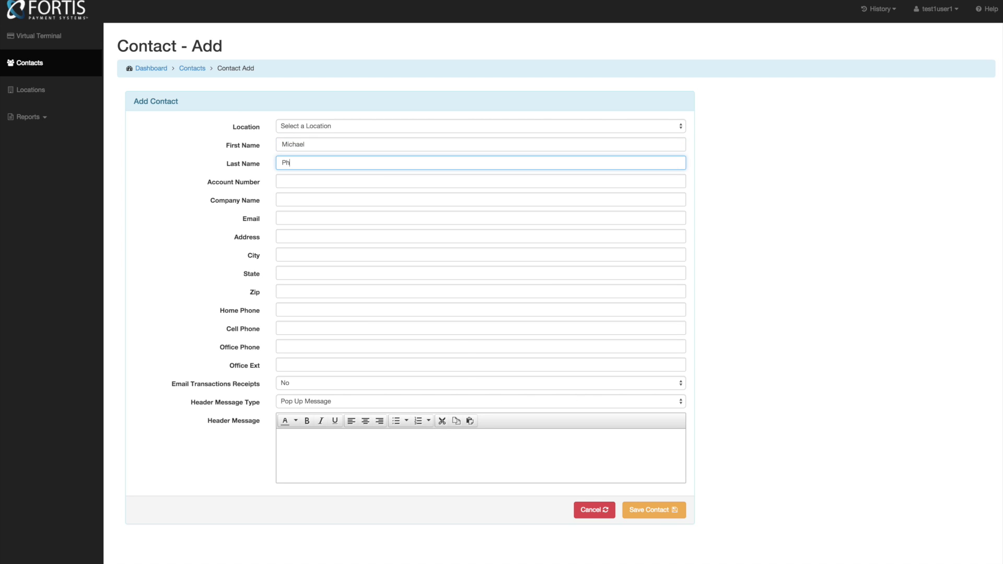
# - Begin entering the contact's e-mail address in the Email field
pyautogui.click(291, 181)
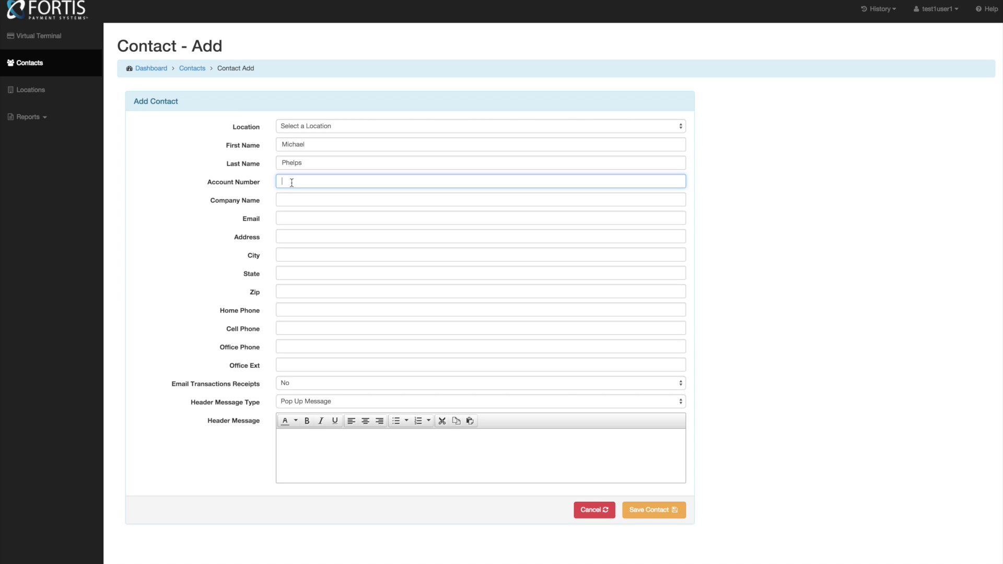
pyautogui.click(293, 220)
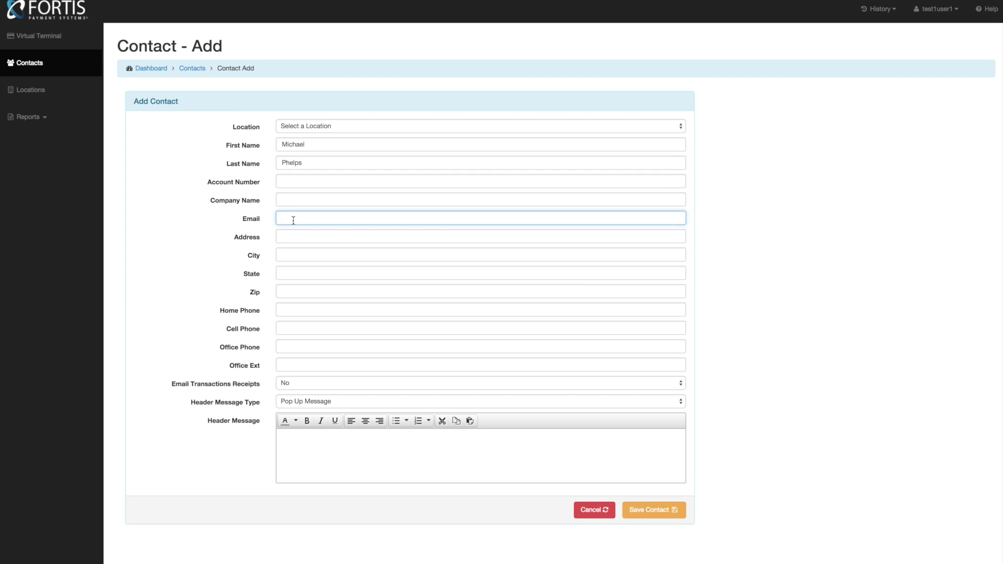
# - Fill in the contact's street address, city, two-letter state and five-digit zip code
pyautogui.press('Tab')
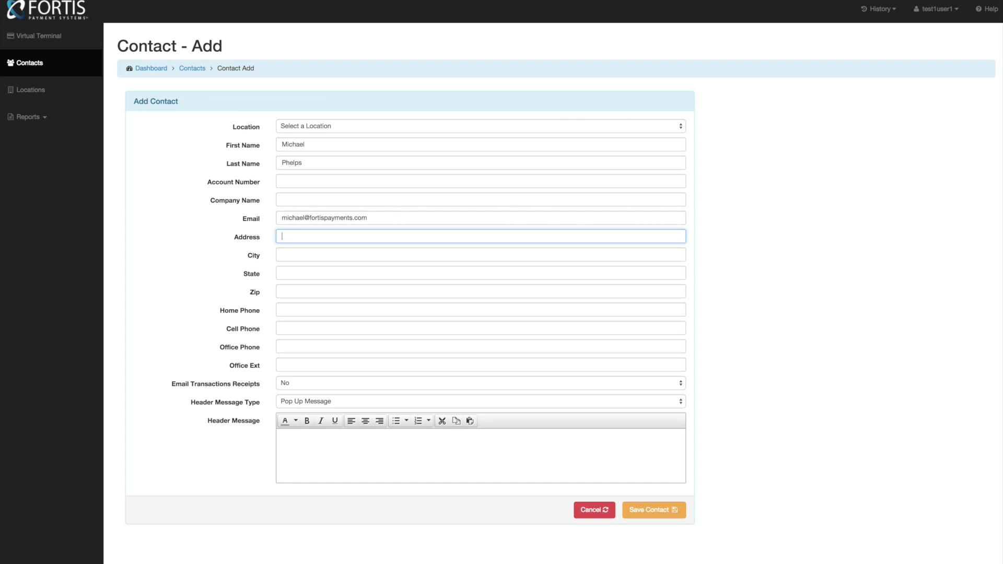
pyautogui.press('Tab')
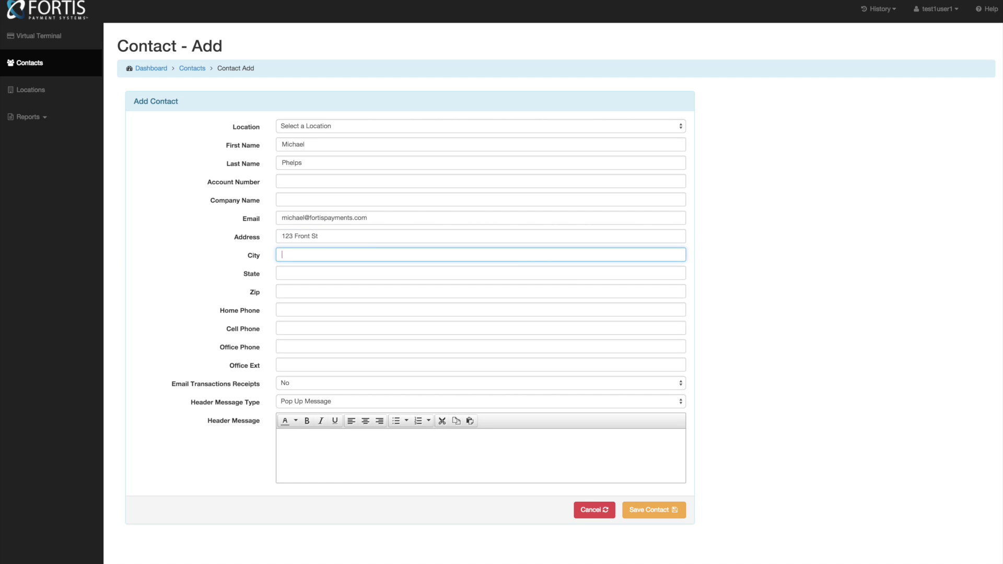
pyautogui.press('Tab')
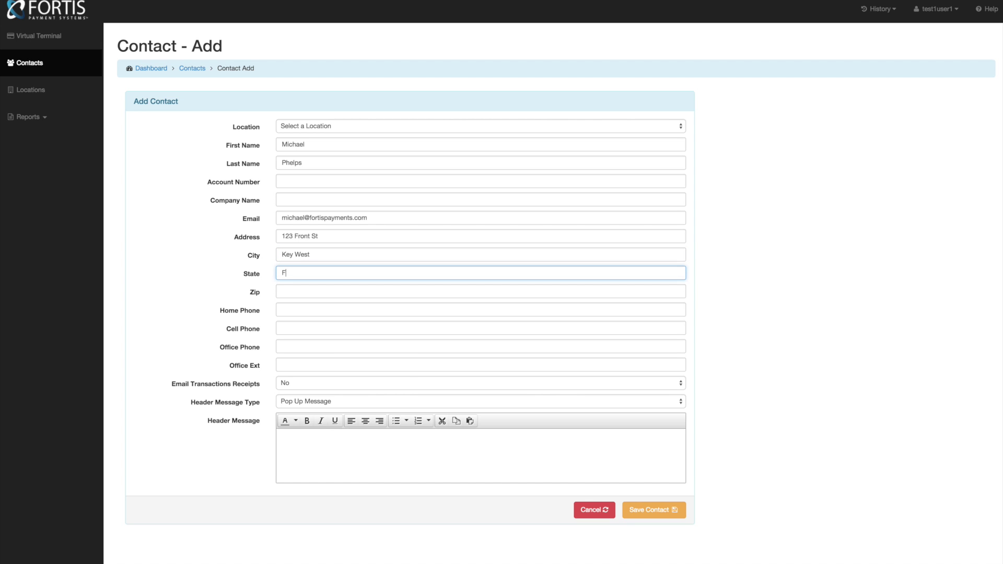
pyautogui.press('Tab')
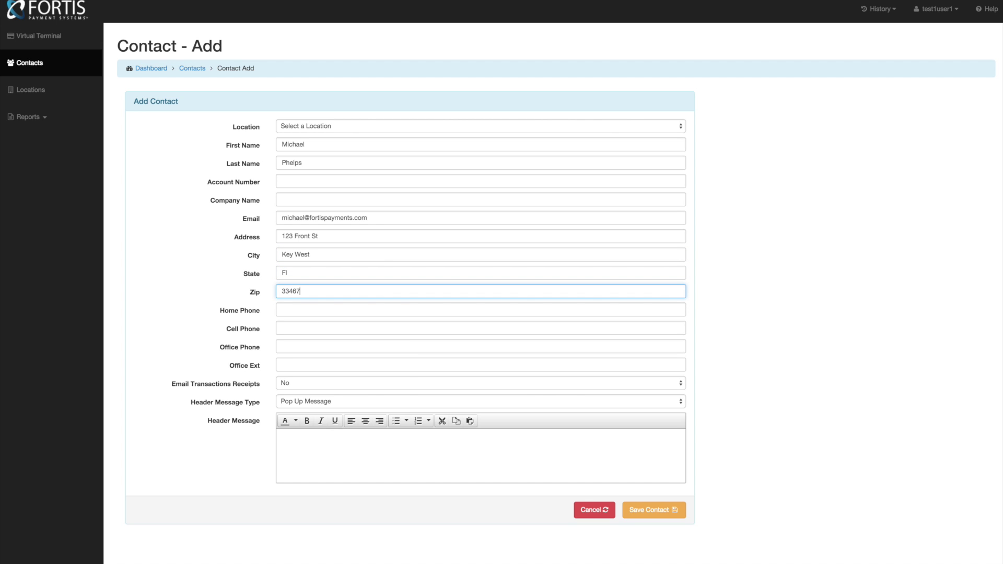
pyautogui.press('Tab')
pyautogui.press('Tab')
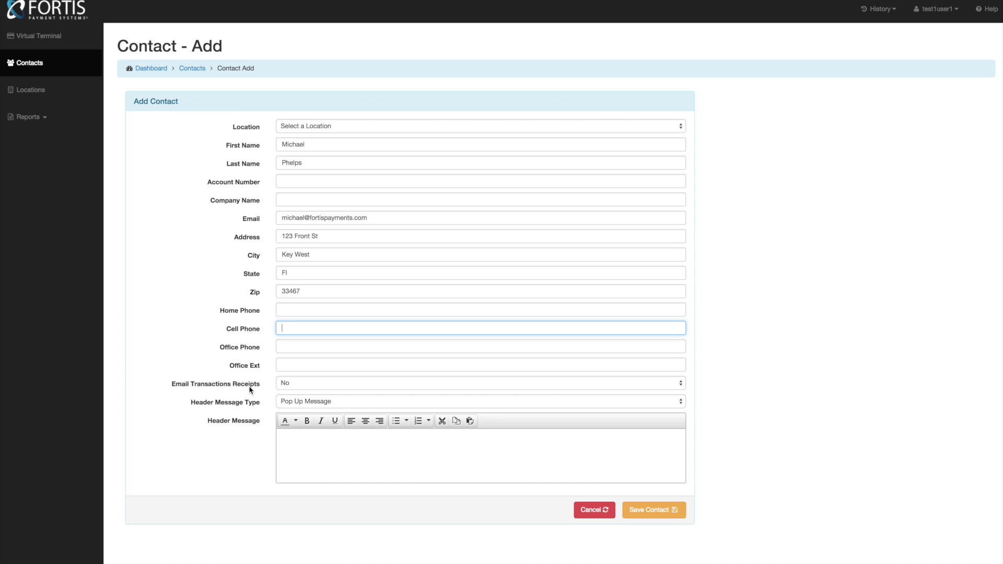
pyautogui.click(292, 384)
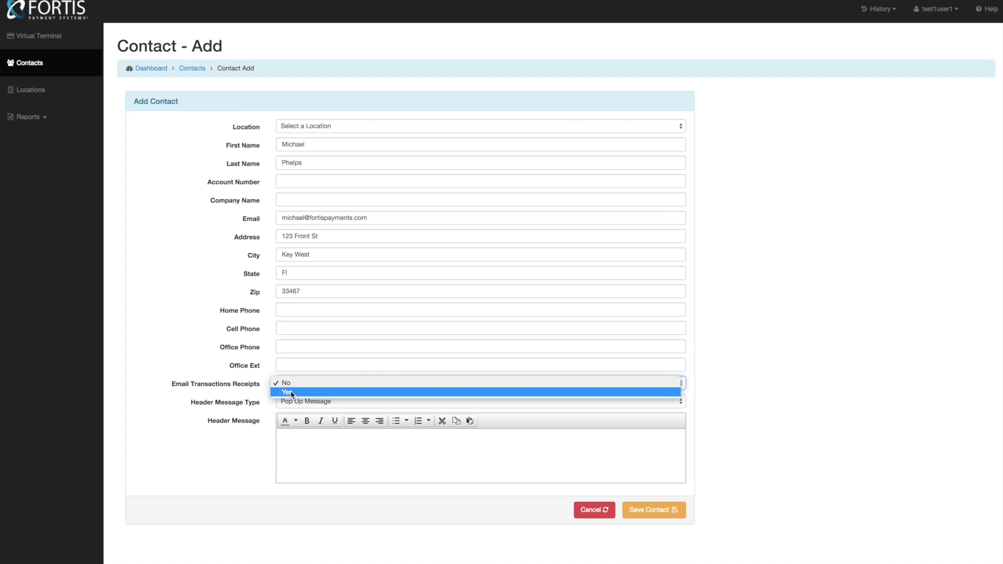
pyautogui.click(252, 388)
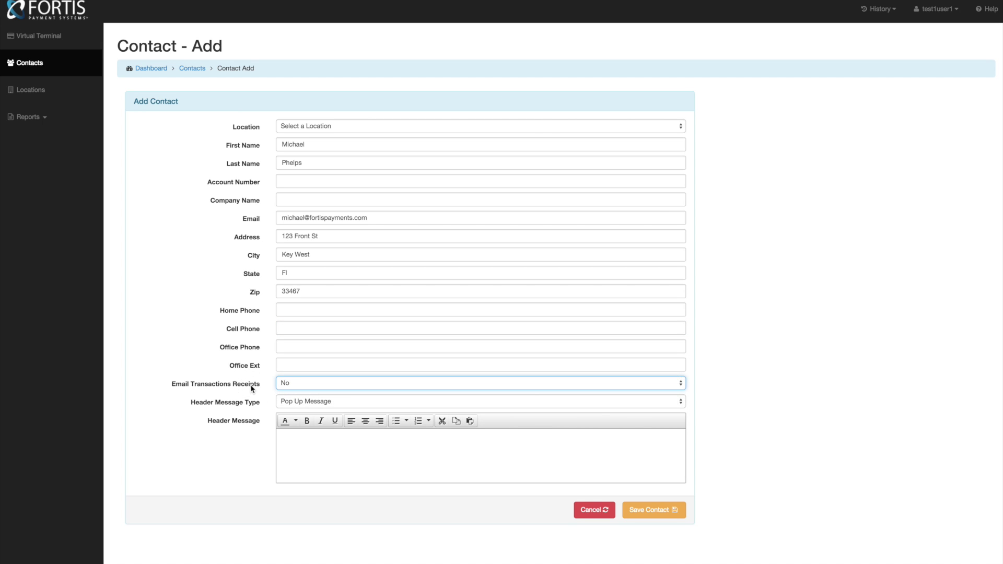
pyautogui.click(290, 384)
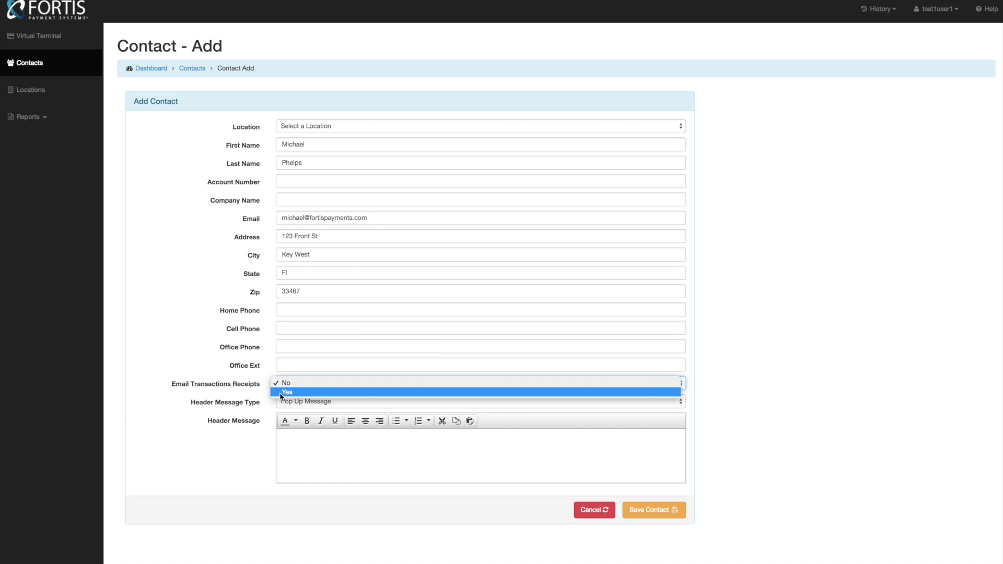
pyautogui.click(235, 387)
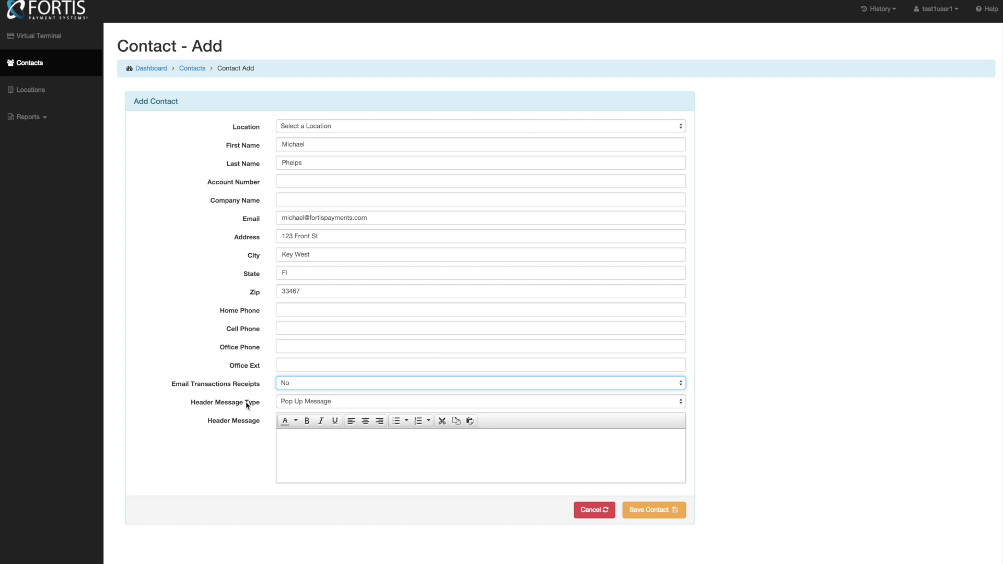
pyautogui.click(294, 404)
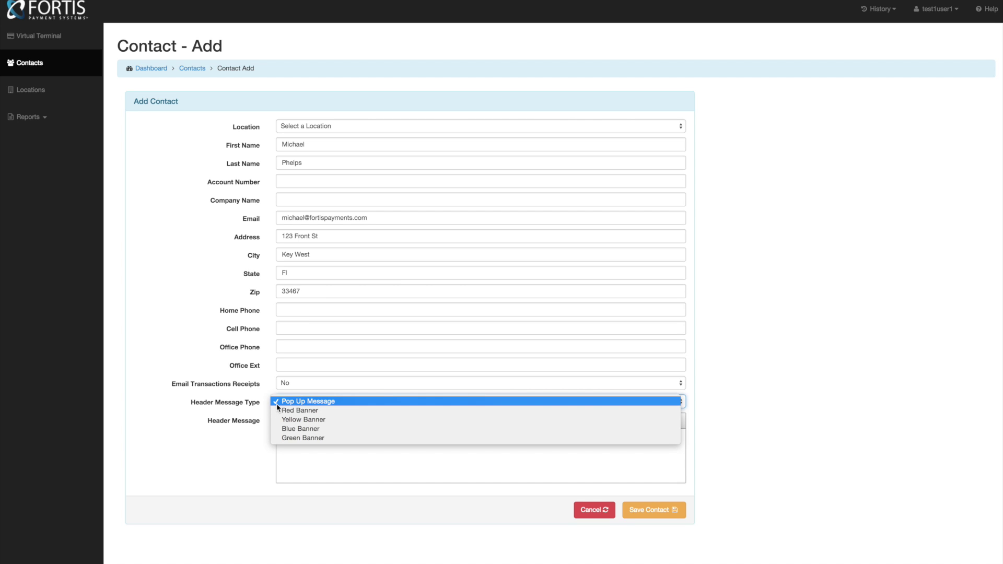
pyautogui.click(198, 424)
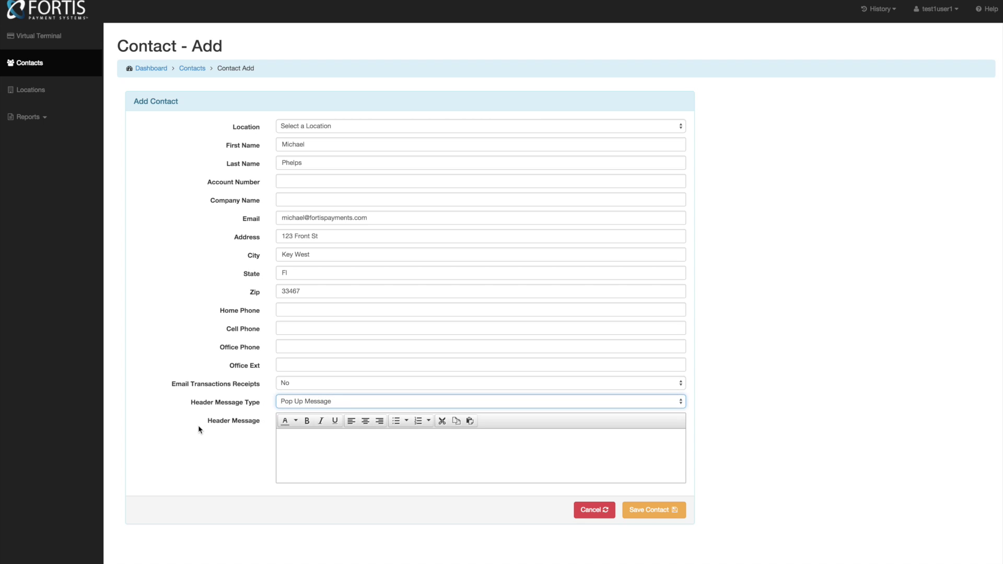
pyautogui.click(649, 510)
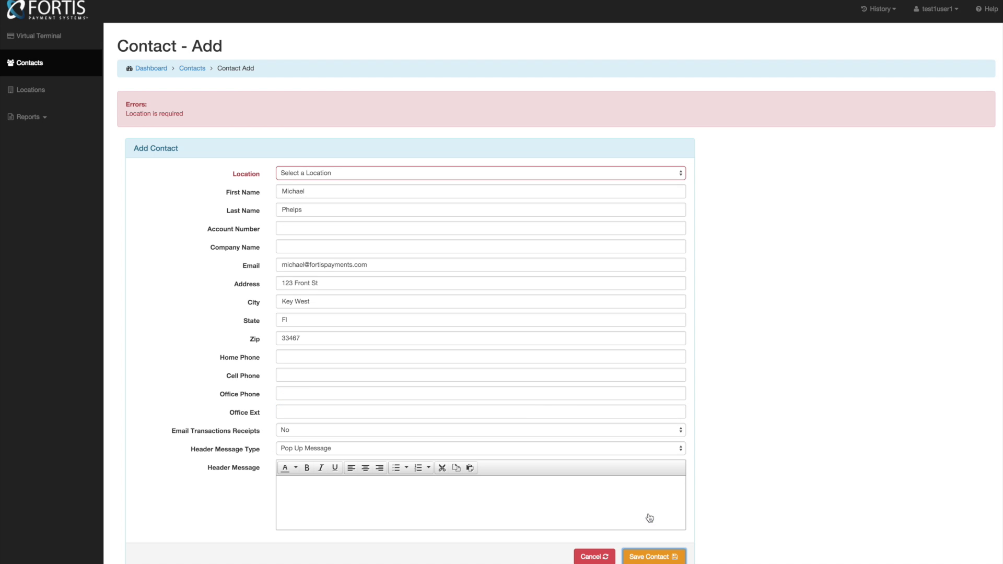
# - Set the contact's Location to Vericle Demo Company and save the contact
pyautogui.click(295, 176)
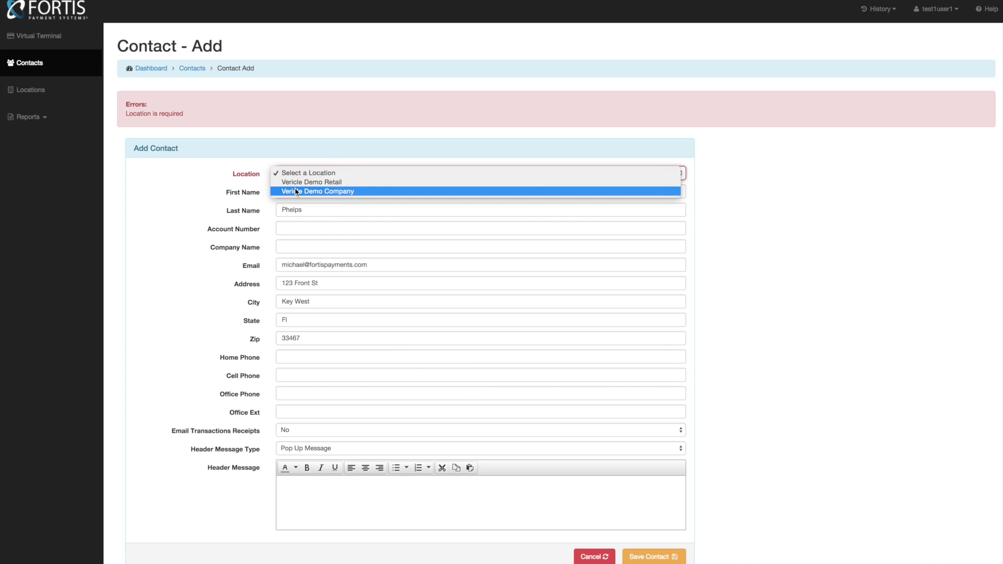
pyautogui.click(297, 192)
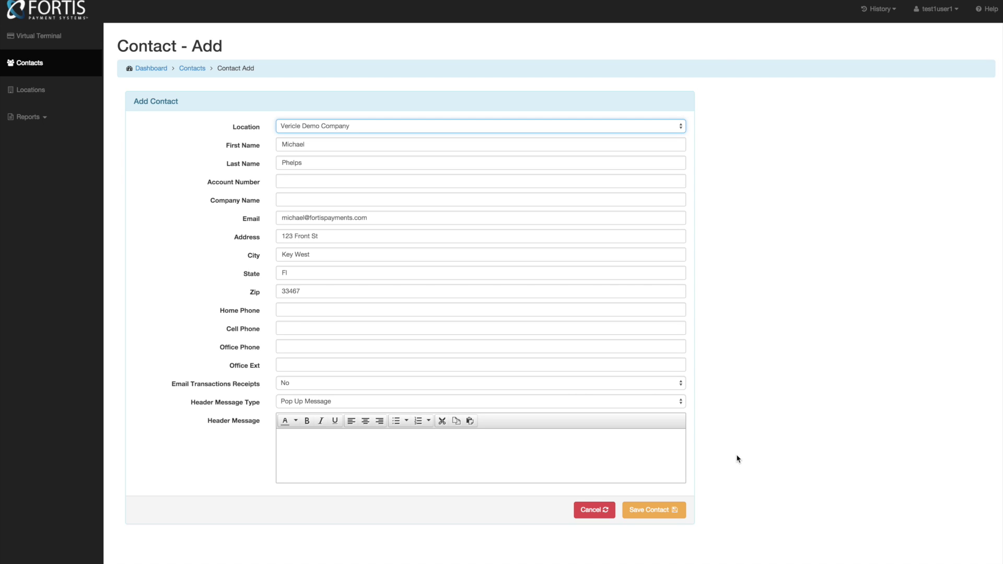
pyautogui.click(648, 510)
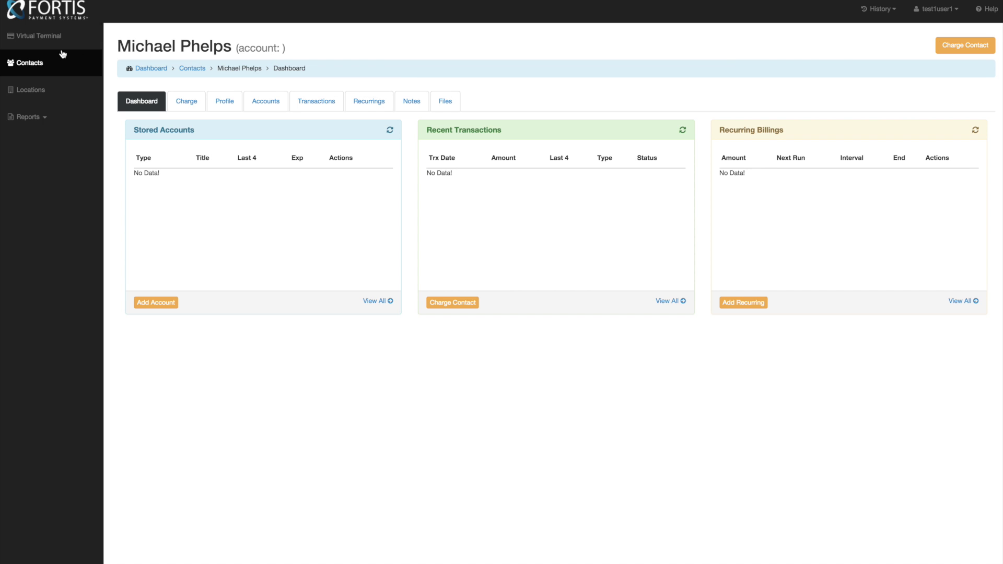
# - Return from the saved contact's empty dashboard to the Virtual Terminal
pyautogui.click(46, 43)
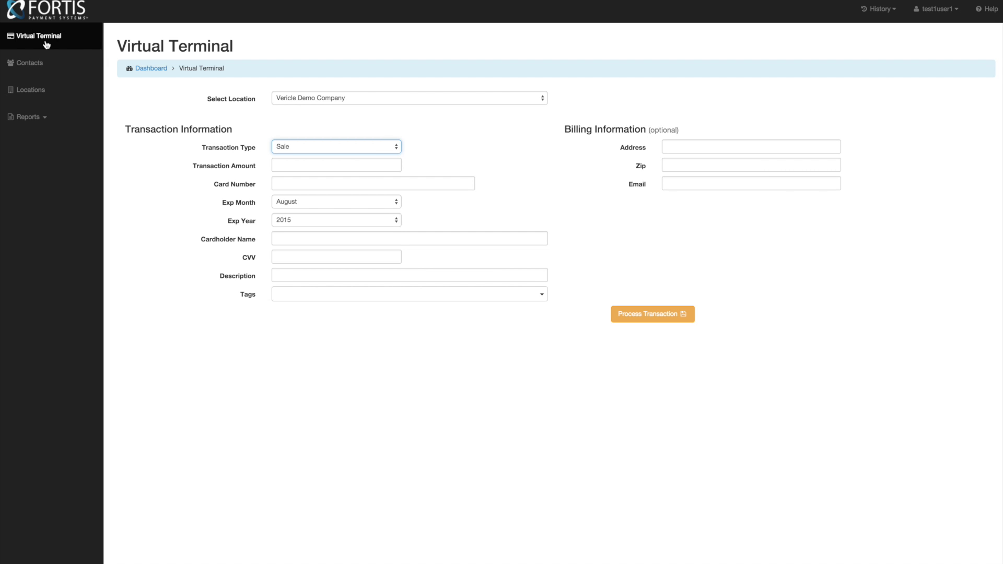
# - Reopen the previously viewed contact's dashboard from the History dropdown
pyautogui.click(879, 6)
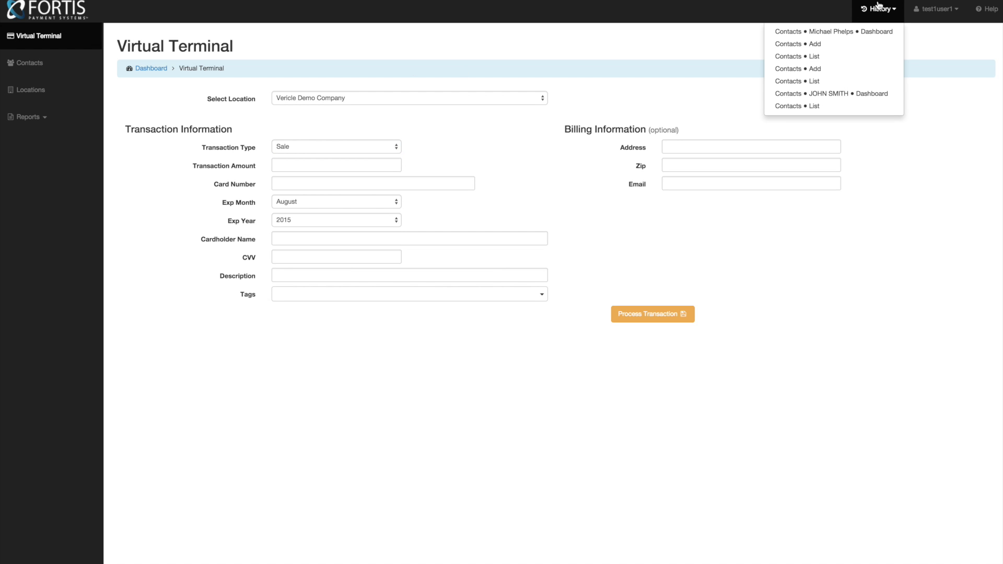
pyautogui.click(828, 94)
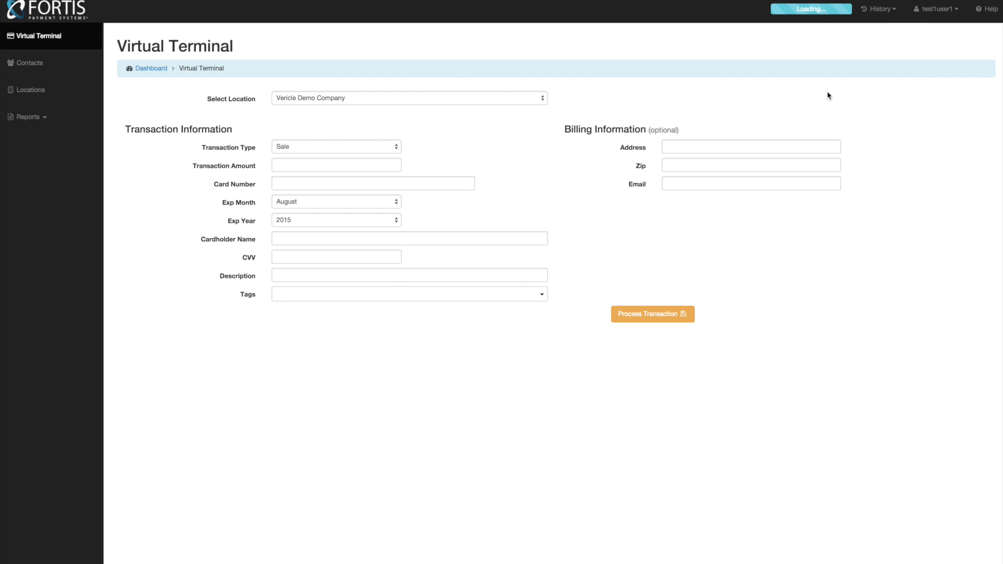